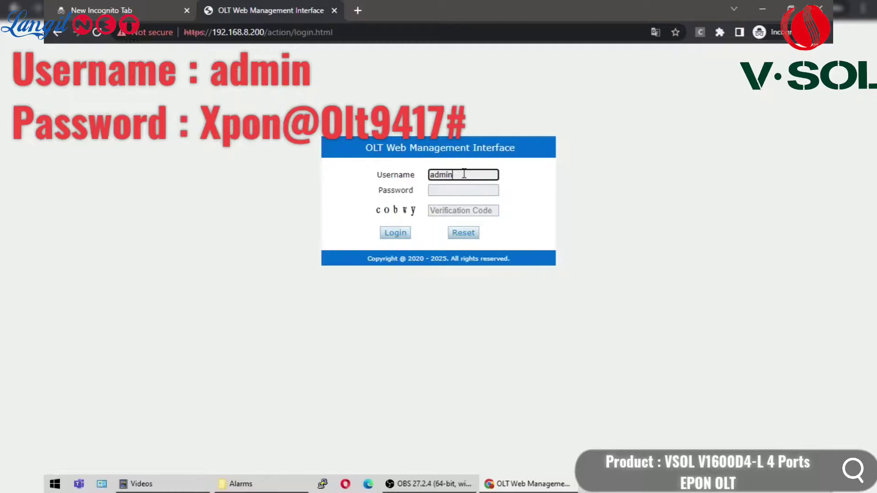
- Log in with the account password and verification code, then view OLT Device Information
click(466, 191)
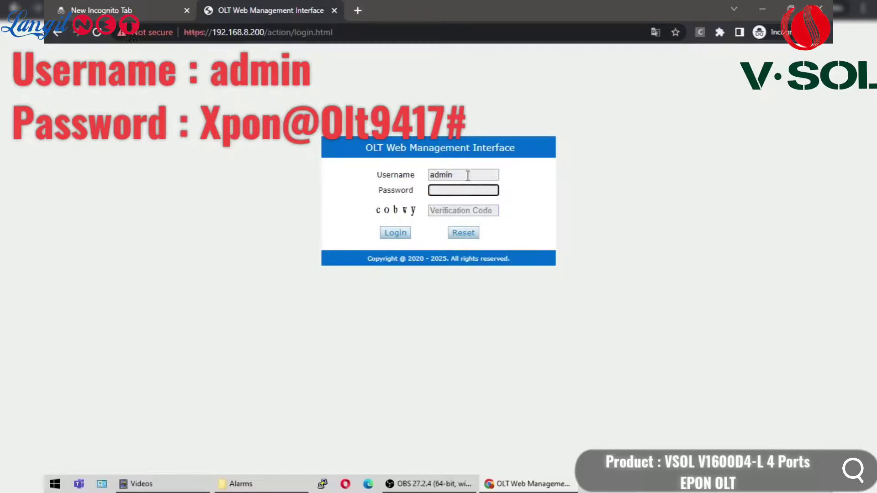
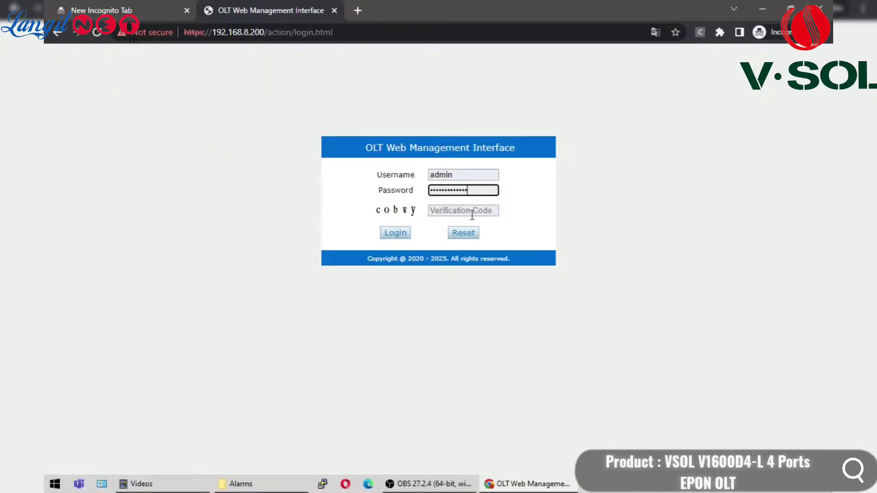
click(472, 213)
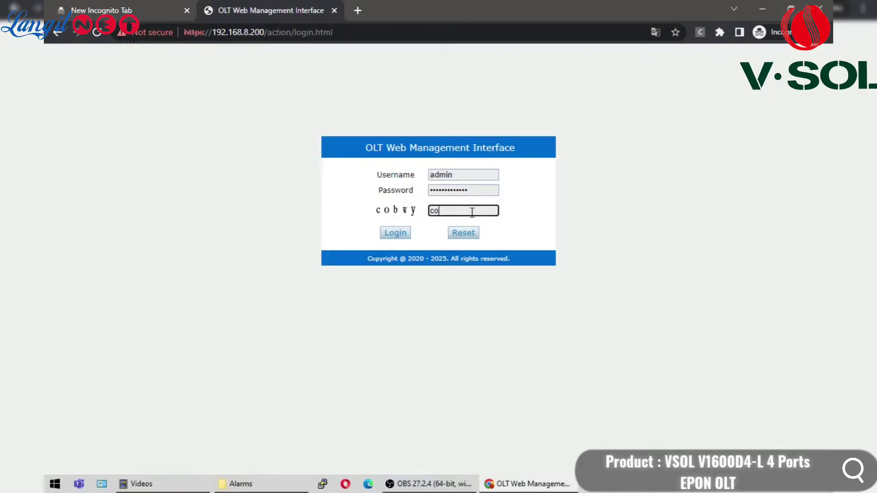
key(Return)
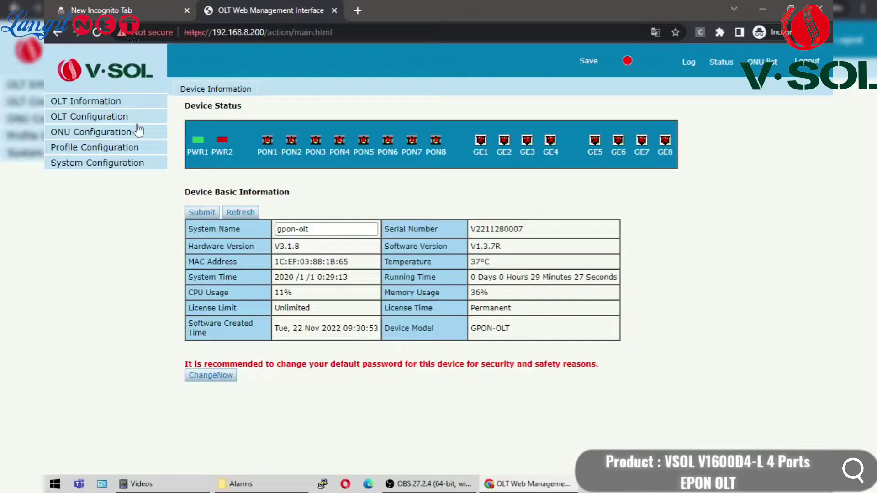
click(86, 101)
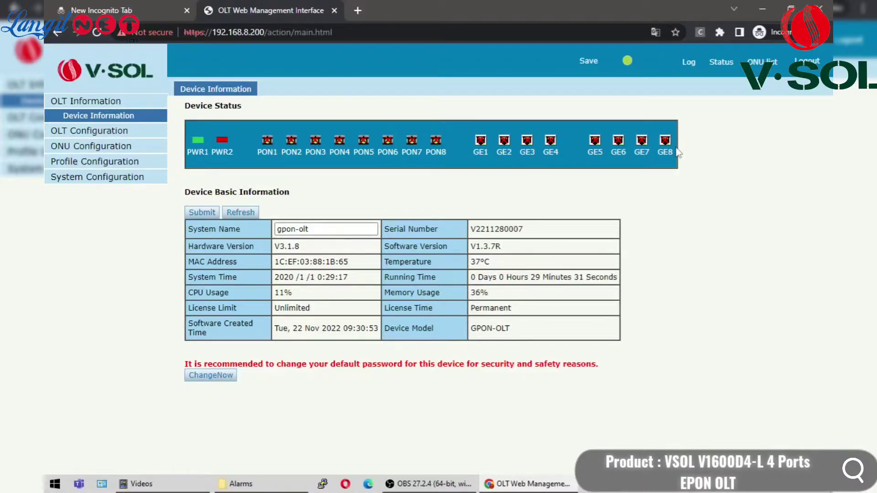
- Review the VLAN Port and QinQ/Translation tabs, then the GE1–GE8 uplink traffic statistics
click(97, 131)
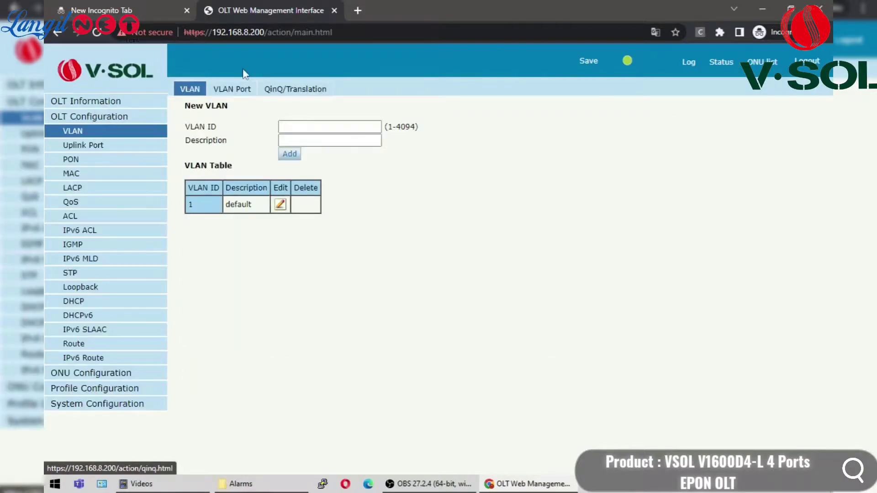
click(235, 92)
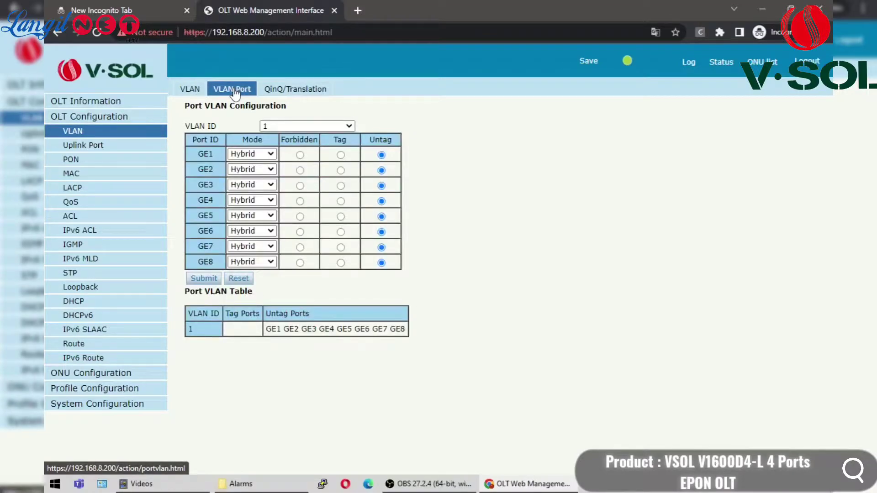
click(313, 94)
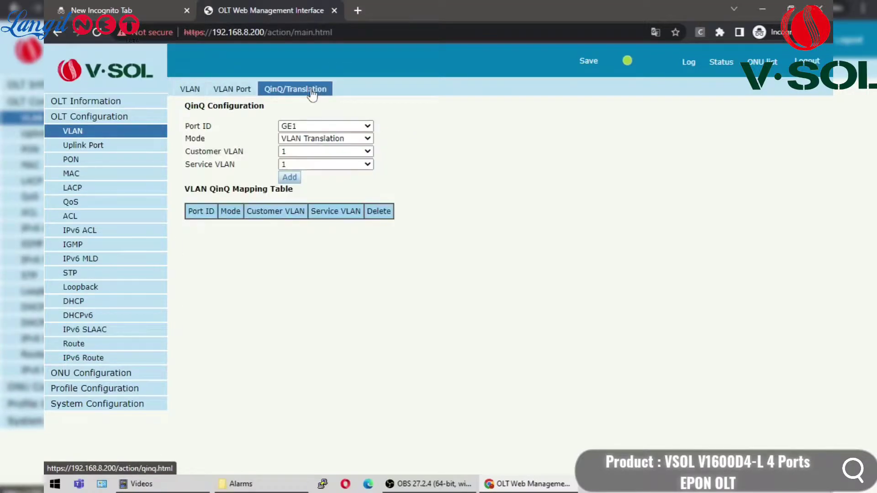
click(116, 150)
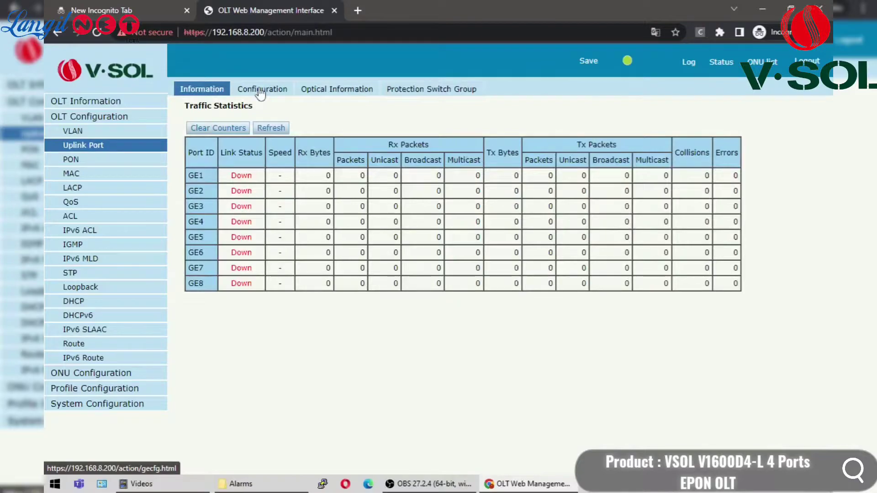
- Check the uplink Configuration and Protection Switch Group tabs, then the PON1–PON8 optical readings
click(261, 91)
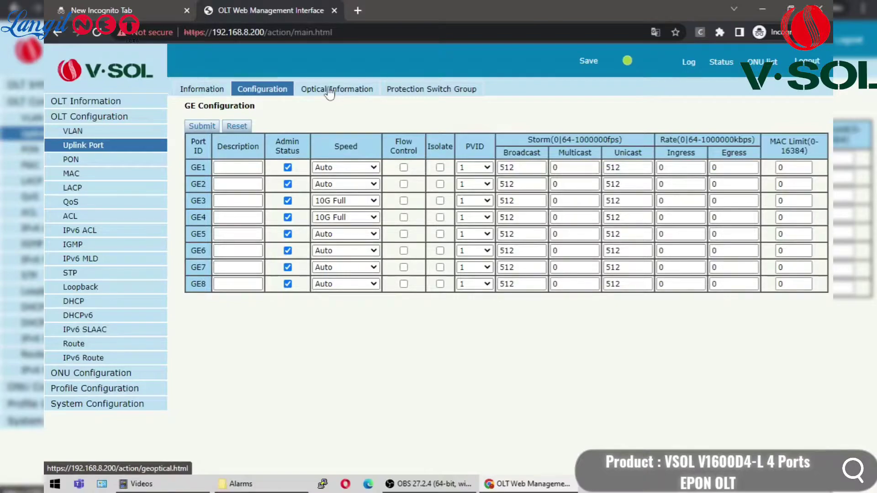
click(442, 92)
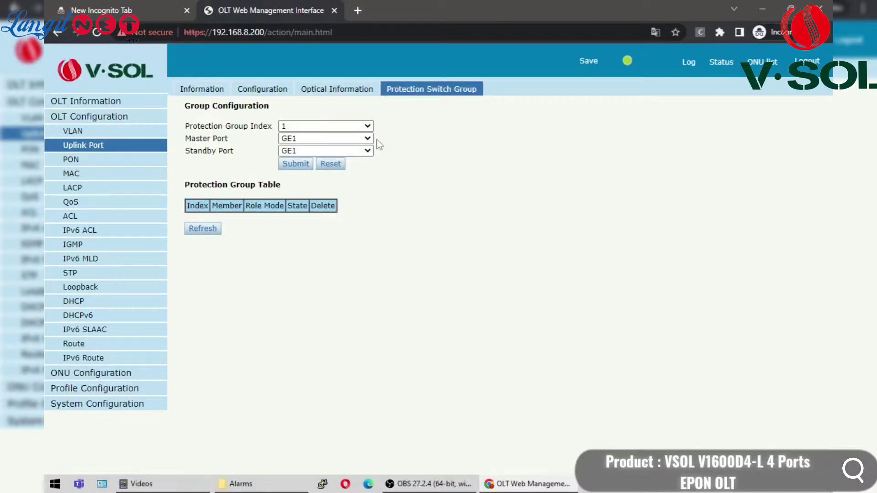
click(127, 161)
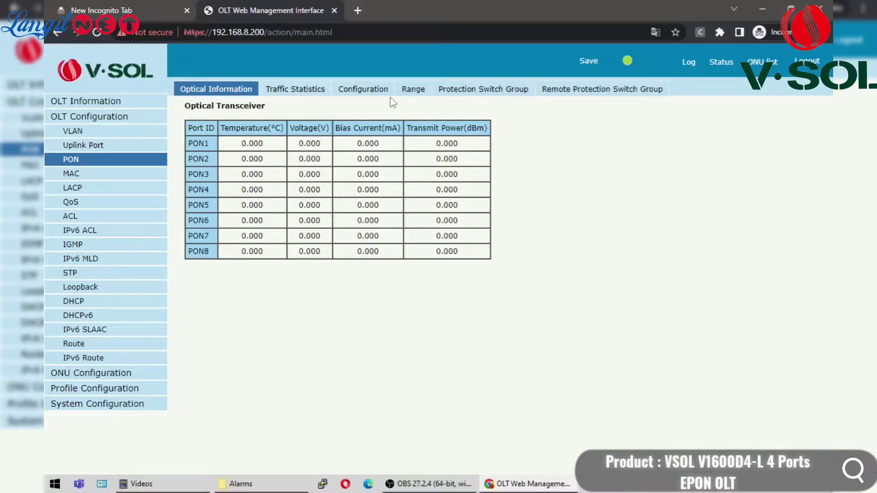
- Check the PON Range, Protection Switch Group and Remote Protection Switch Group tabs, then the MAC table
click(427, 91)
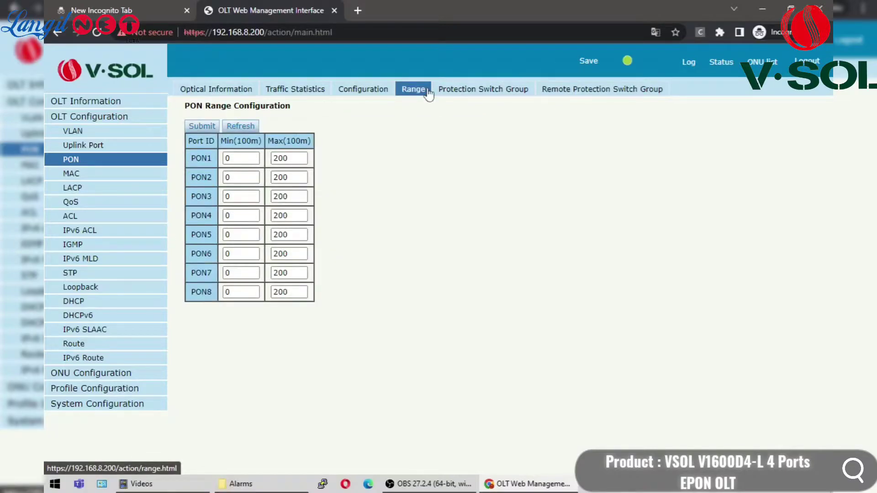
click(484, 89)
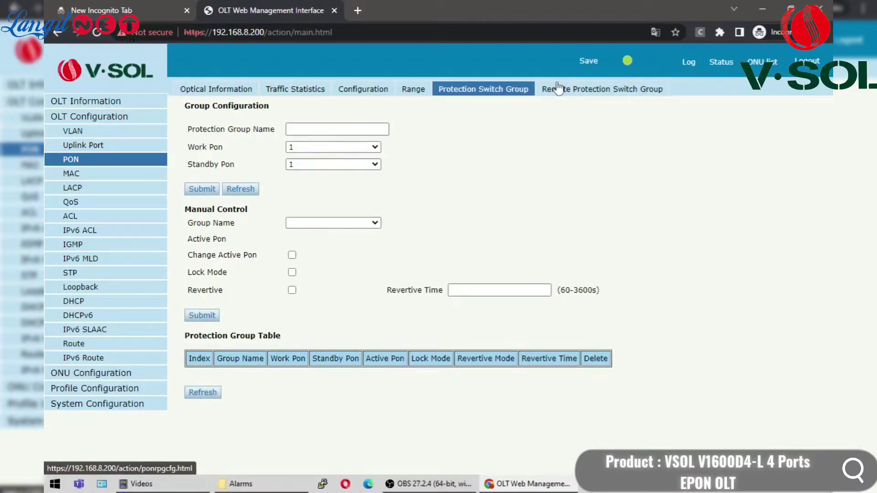
click(558, 88)
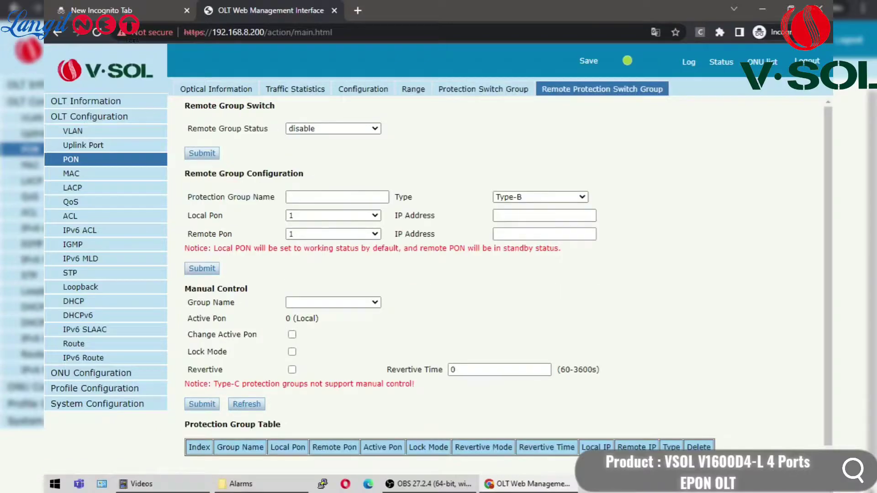
scroll(146, 184, down, 1)
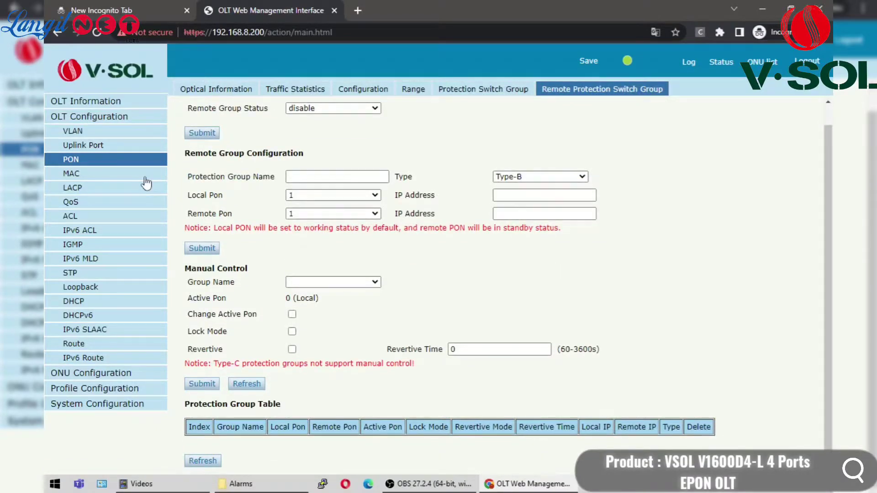
click(142, 174)
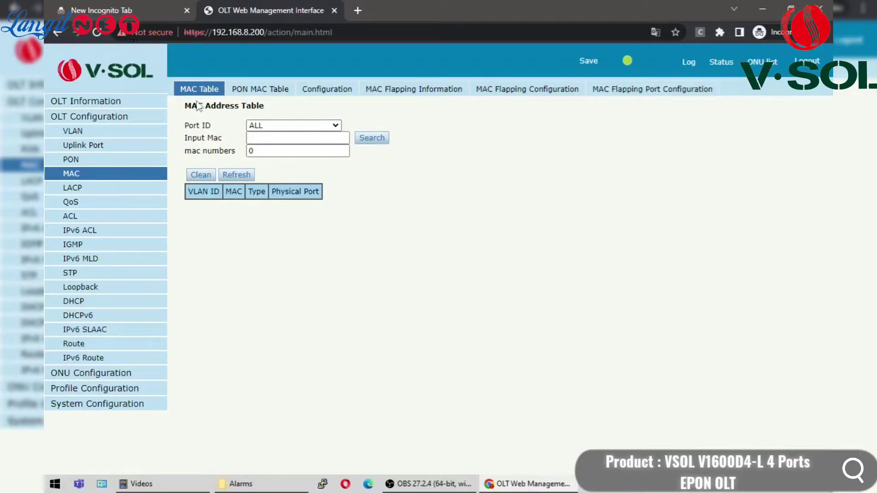
- Check MAC aging, static address and port ID settings, then the Static LACP channel groups
click(328, 89)
click(360, 232)
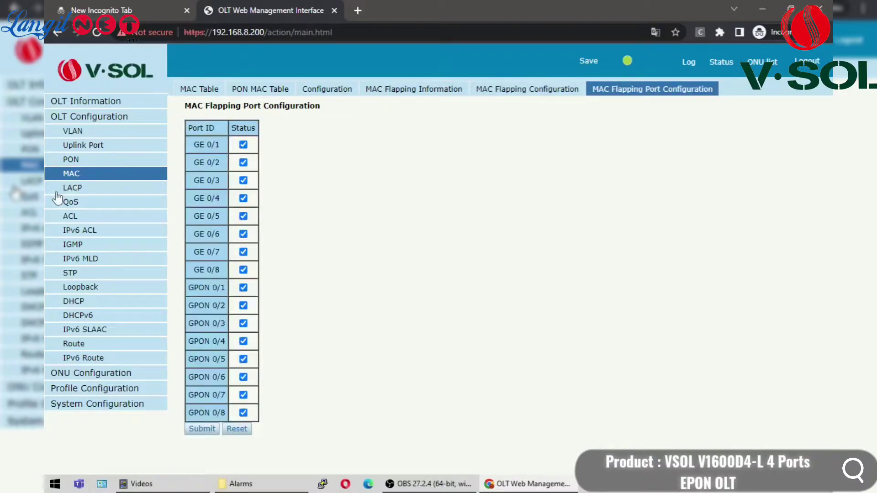
click(56, 191)
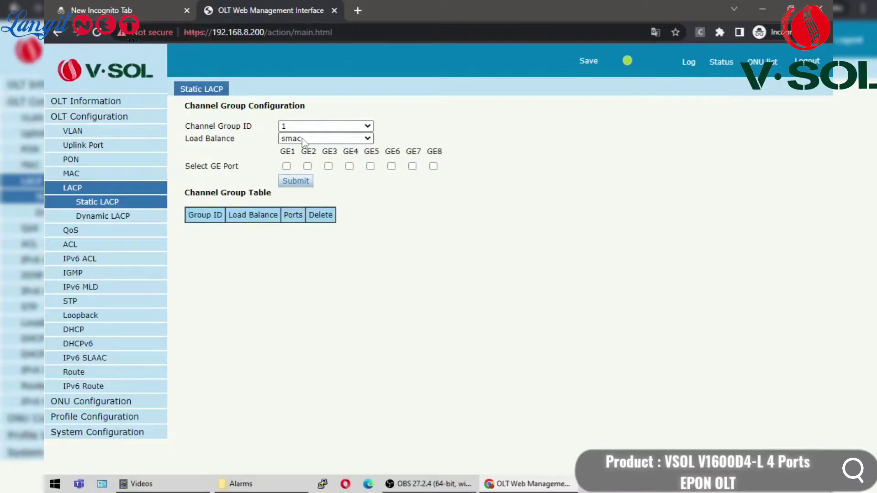
- Review Dynamic LACP information and its per-port settings, then the empty ACL IP Filter list
click(103, 216)
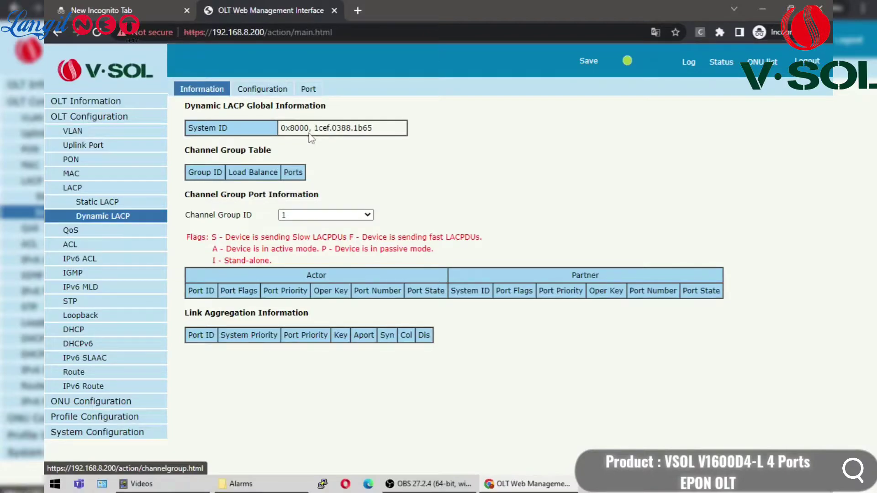
click(308, 88)
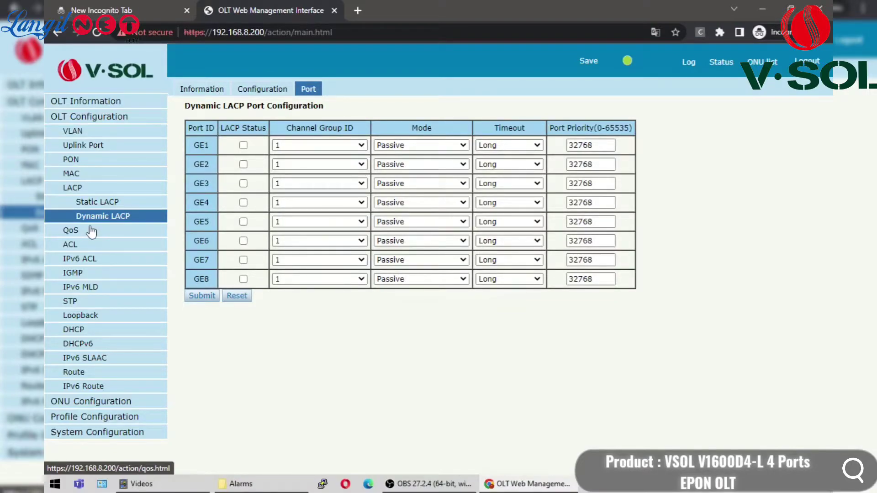
click(87, 245)
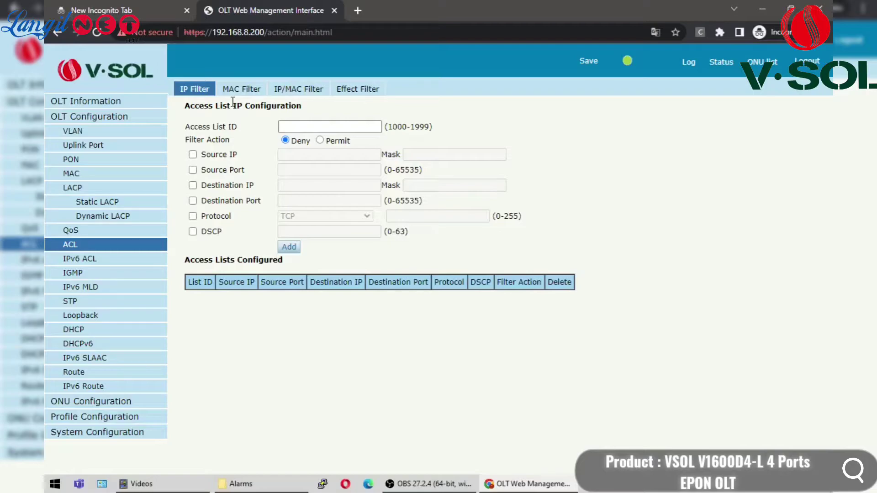
- View the IPv6 ACL filter settings and the IPv6/MAC Filter access lists
click(80, 259)
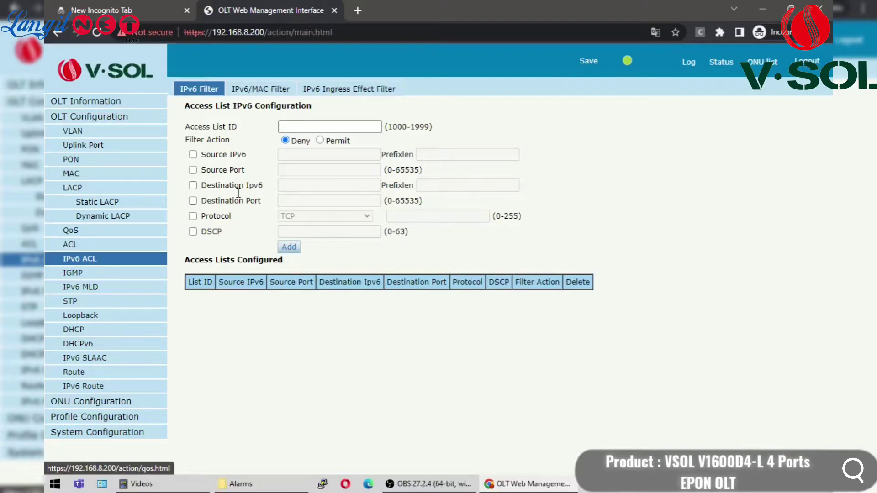
click(261, 89)
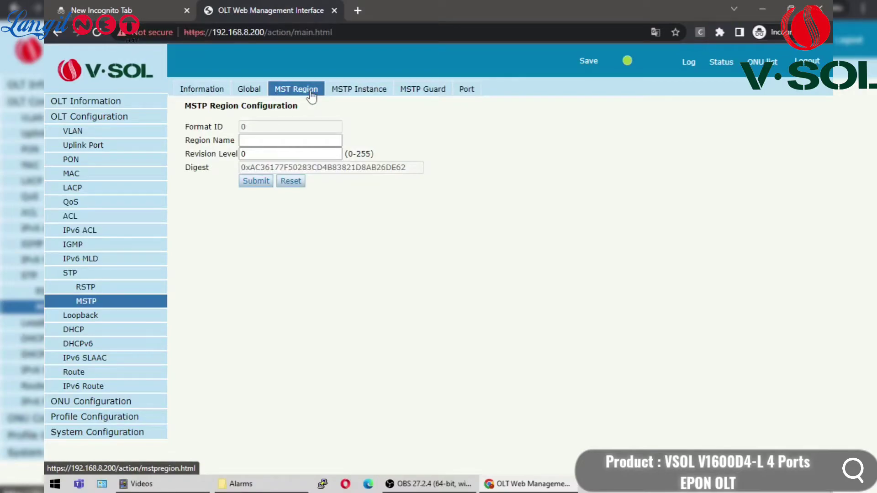
- View the MSTP Guard settings under spanning tree
click(423, 89)
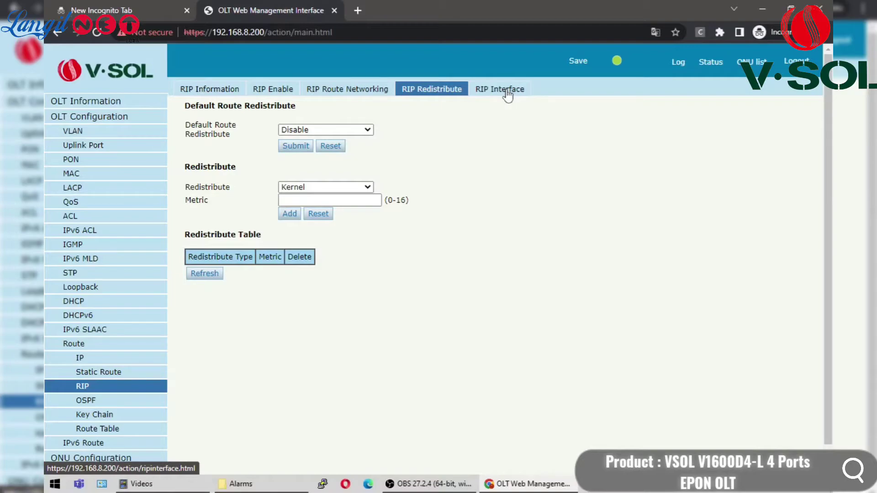
- View the Route Table under the Route settings
click(97, 428)
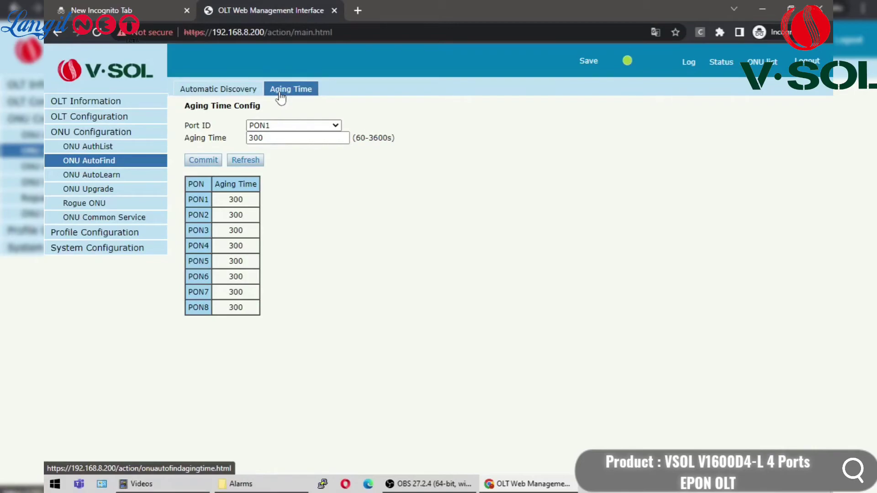
- View Rogue ONU detection settings, then the empty ONU Common Service Tcont table
click(132, 207)
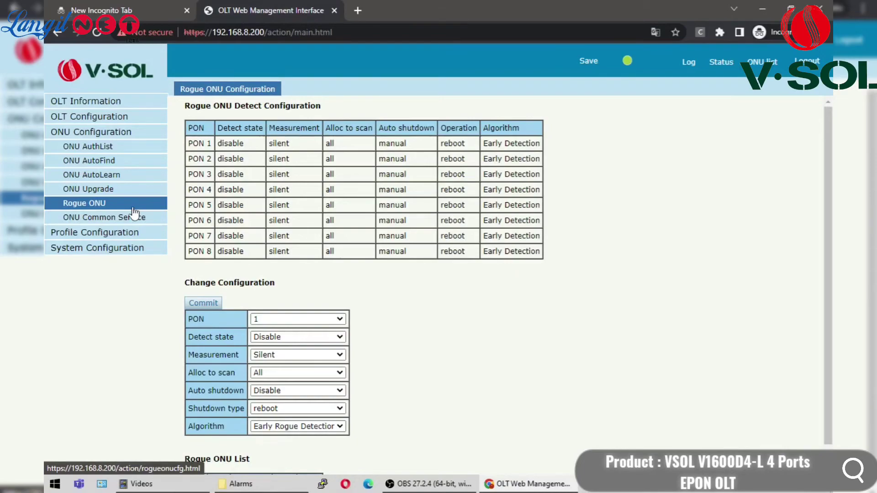
click(133, 216)
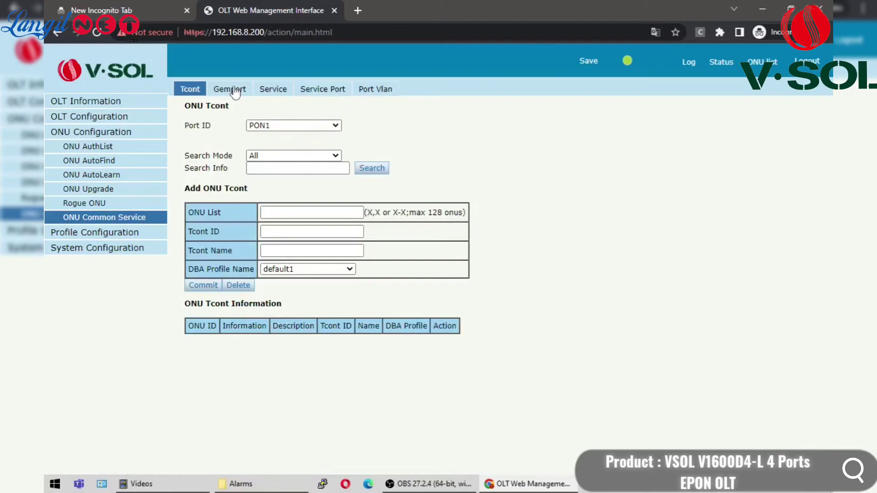